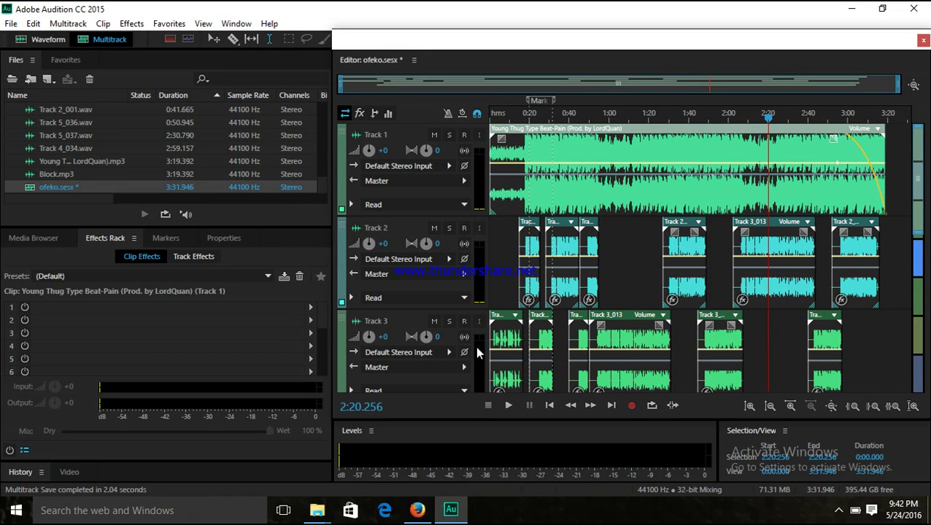
Scroll through all the session's tracks, then bring up File Explorer at the Audition 8.0 folder
{"action": "left_click", "coordinate": [417, 510]}
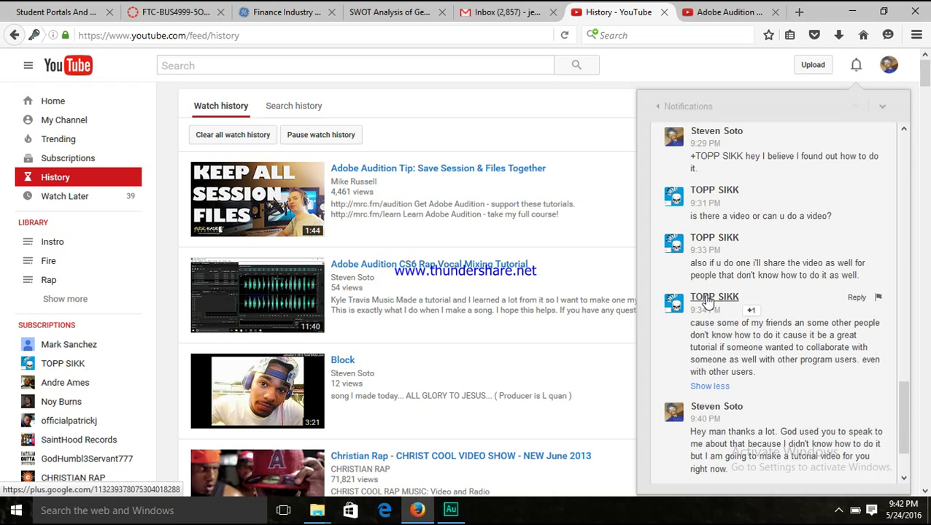
{"action": "left_click", "coordinate": [450, 509]}
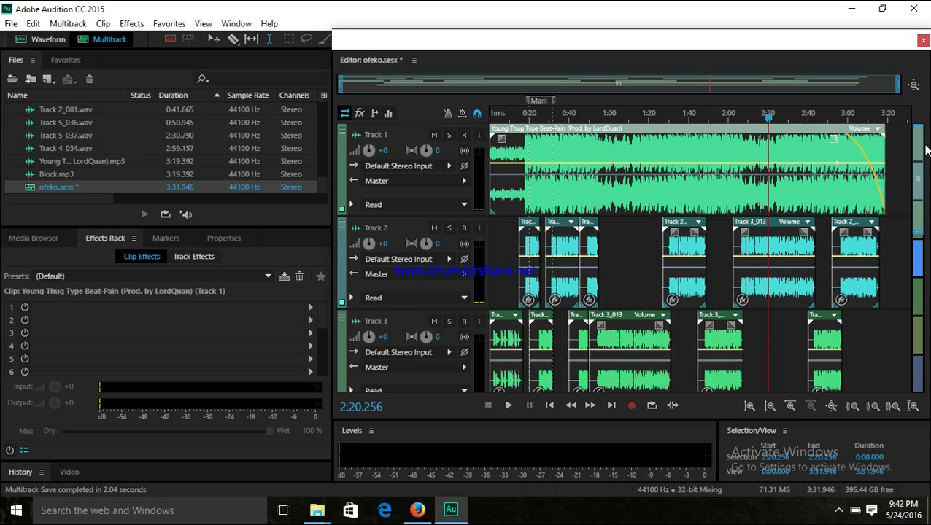
{"action": "scroll", "coordinate": [918, 219], "scroll_direction": "down", "scroll_amount": 3}
{"action": "scroll", "coordinate": [918, 219], "scroll_direction": "down", "scroll_amount": 2}
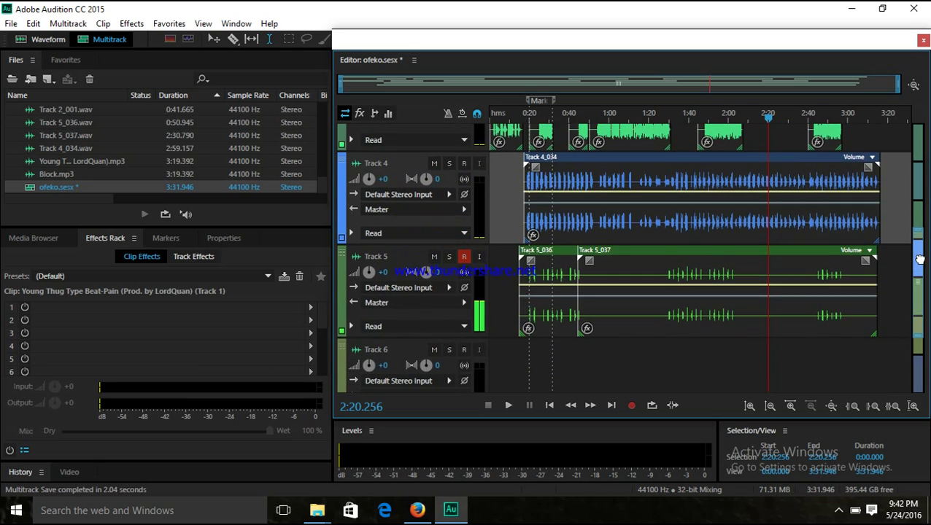
{"action": "scroll", "coordinate": [923, 161], "scroll_direction": "up", "scroll_amount": 5}
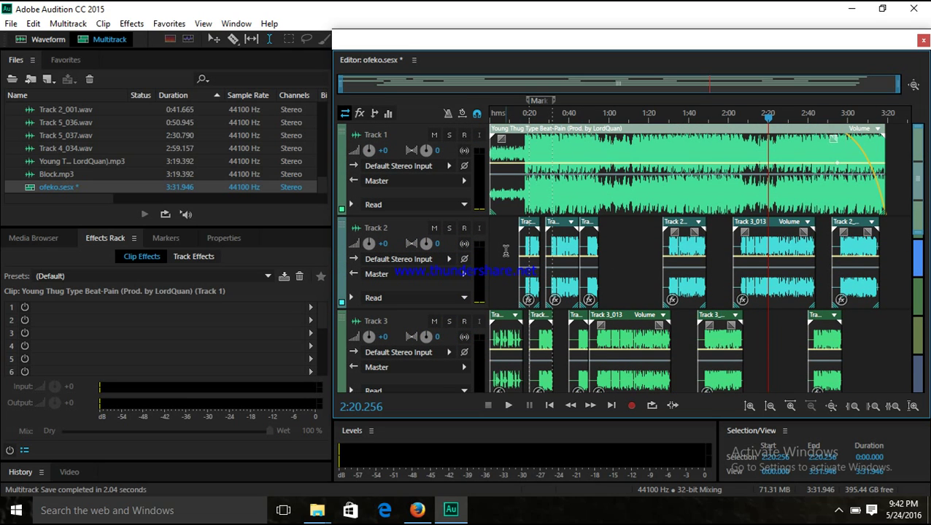
{"action": "left_click", "coordinate": [326, 505]}
Navigate File Explorer to Documents > Adobe > Audition > 8.0
{"action": "left_click", "coordinate": [260, 448]}
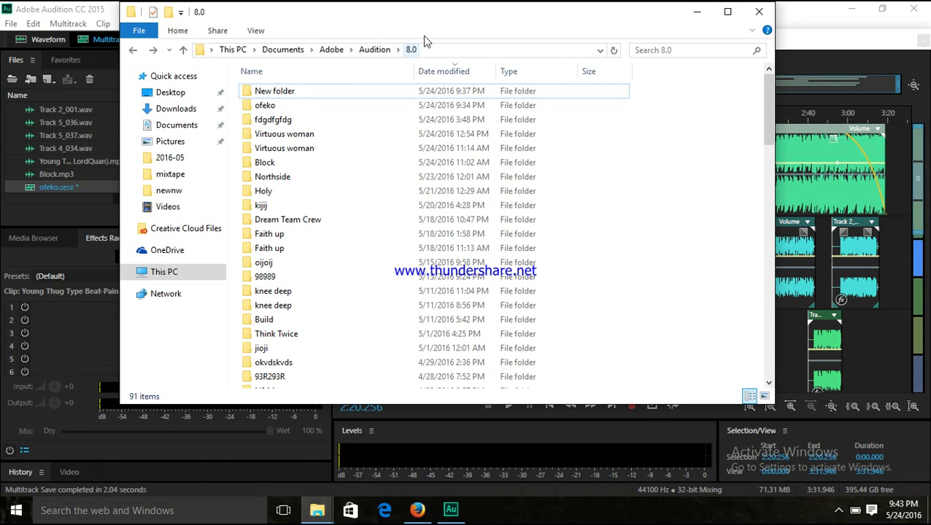
{"action": "left_click_drag", "start_coordinate": [458, 27], "coordinate": [440, 78]}
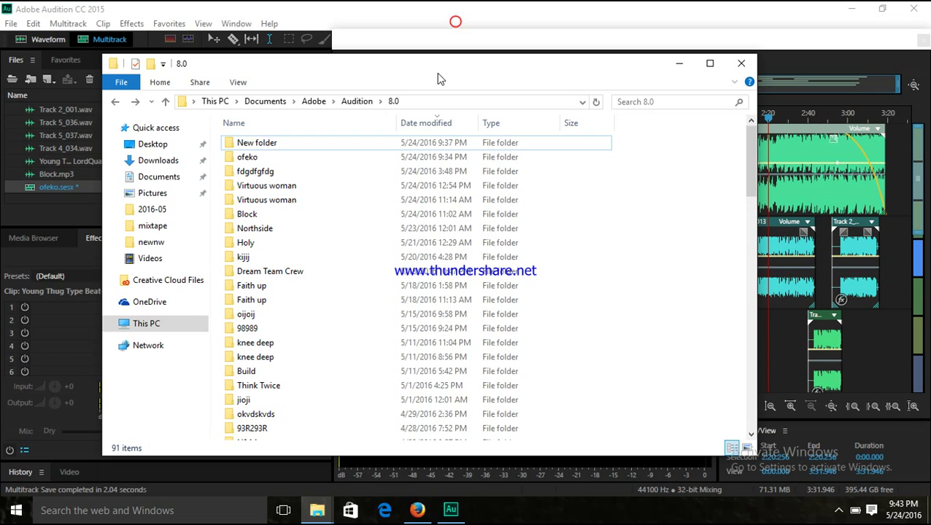
{"action": "left_click", "coordinate": [156, 176]}
{"action": "double_click", "coordinate": [268, 144]}
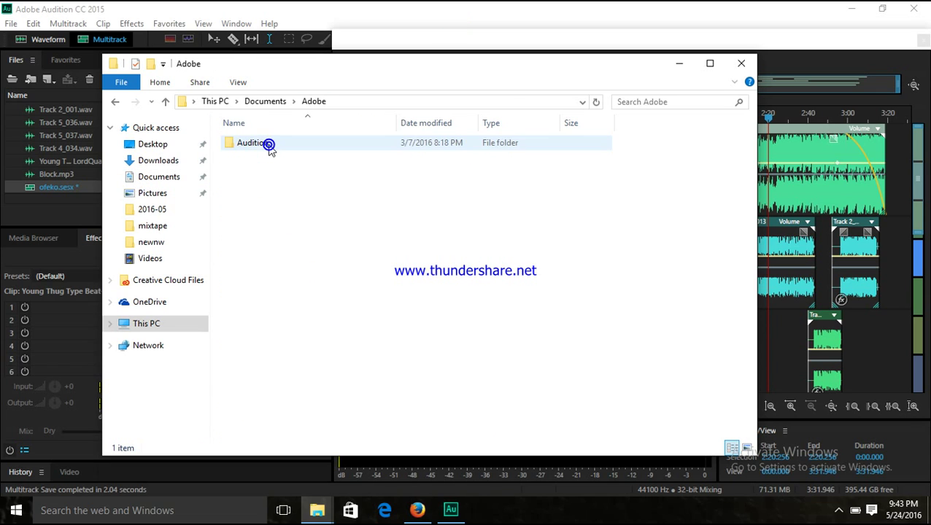
{"action": "double_click", "coordinate": [268, 143]}
{"action": "double_click", "coordinate": [268, 144]}
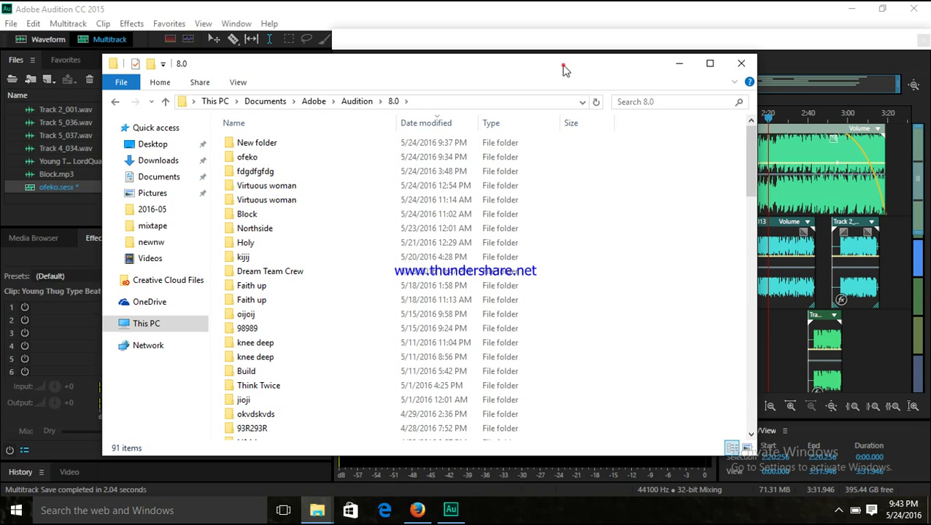
{"action": "left_click_drag", "start_coordinate": [563, 65], "coordinate": [537, 59]}
Create a new folder named 'JESUS CHRIST IS KING' in 8.0 and return to Audition
{"action": "right_click", "coordinate": [602, 135]}
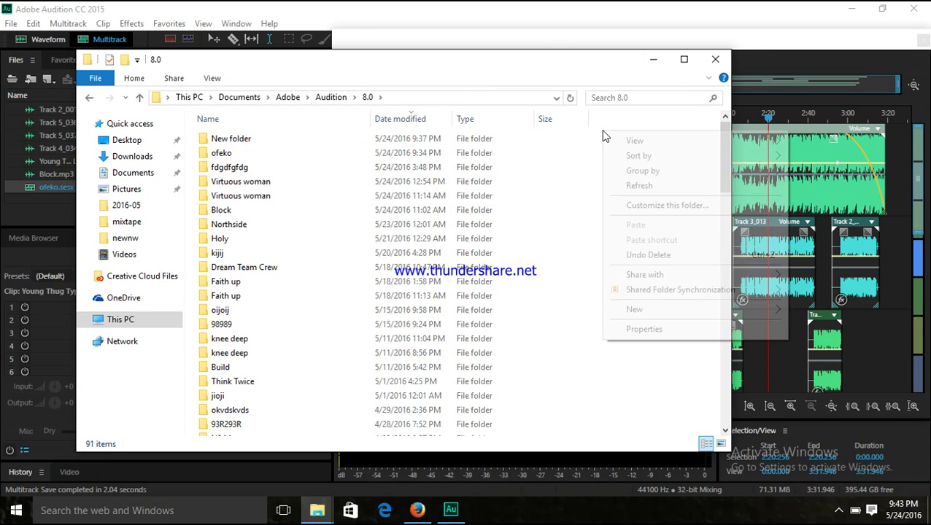
{"action": "mouse_move", "coordinate": [665, 309]}
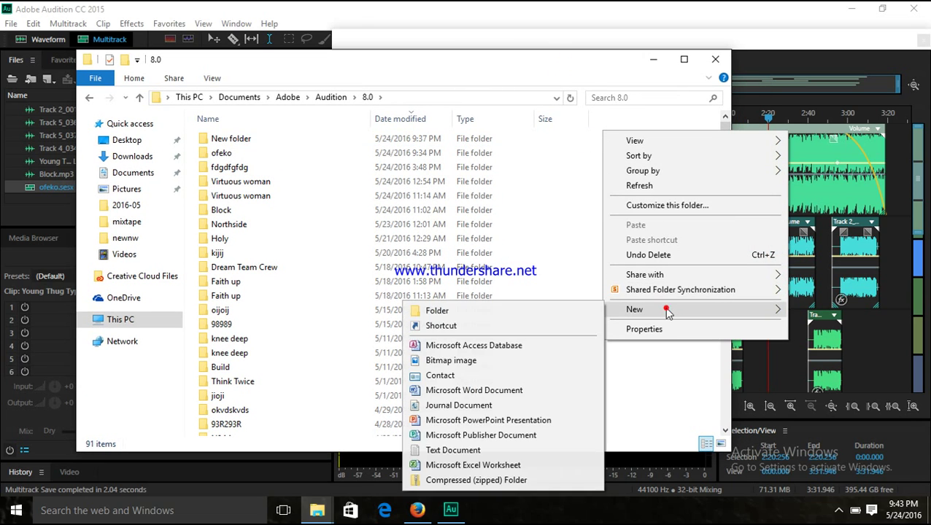
{"action": "left_click", "coordinate": [567, 314]}
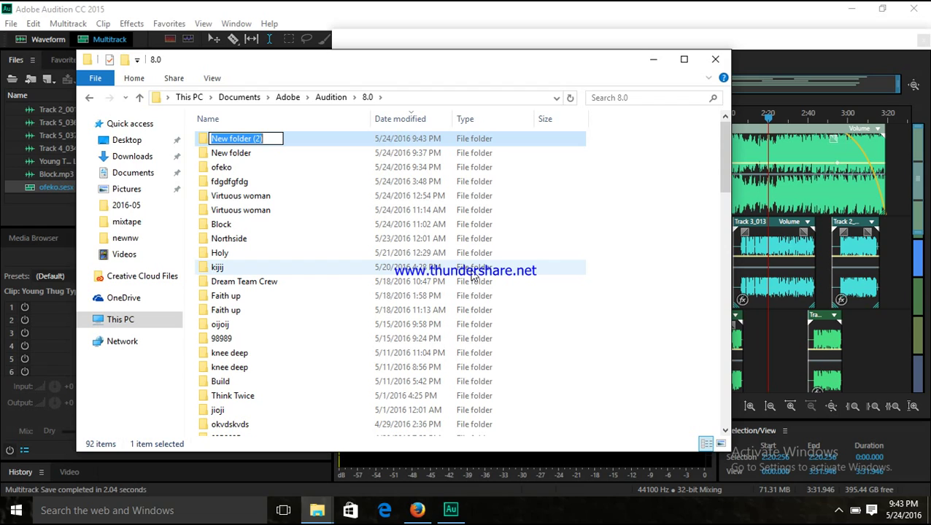
{"action": "type", "text": "J"}
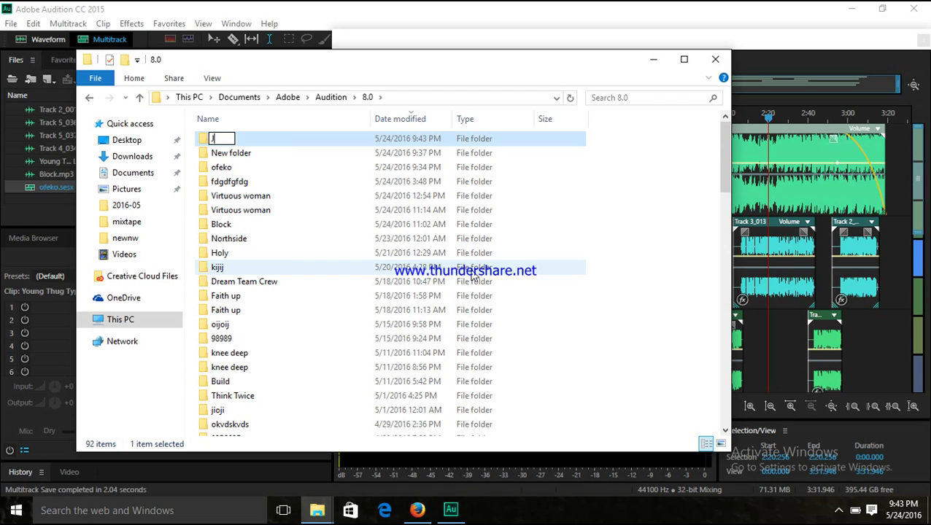
{"action": "type", "text": "ESUS CHRIST IS KING"}
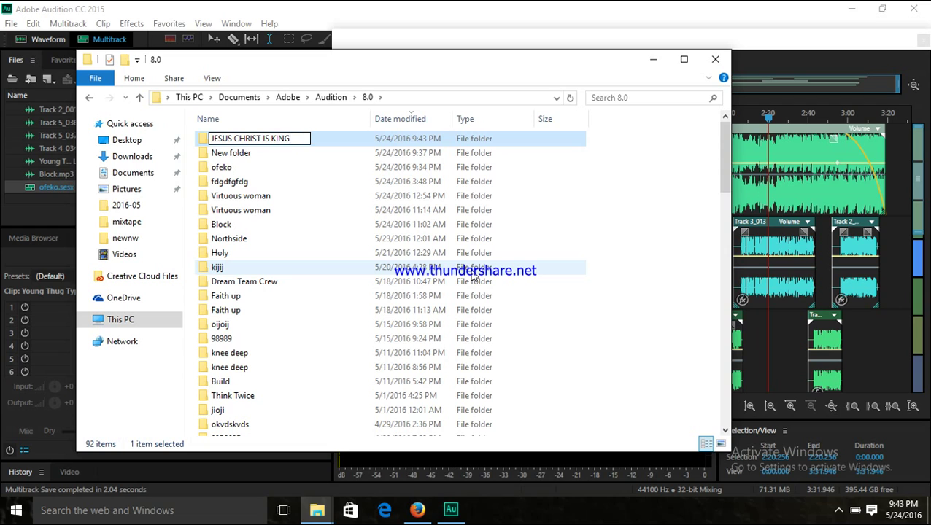
{"action": "key", "text": "Return"}
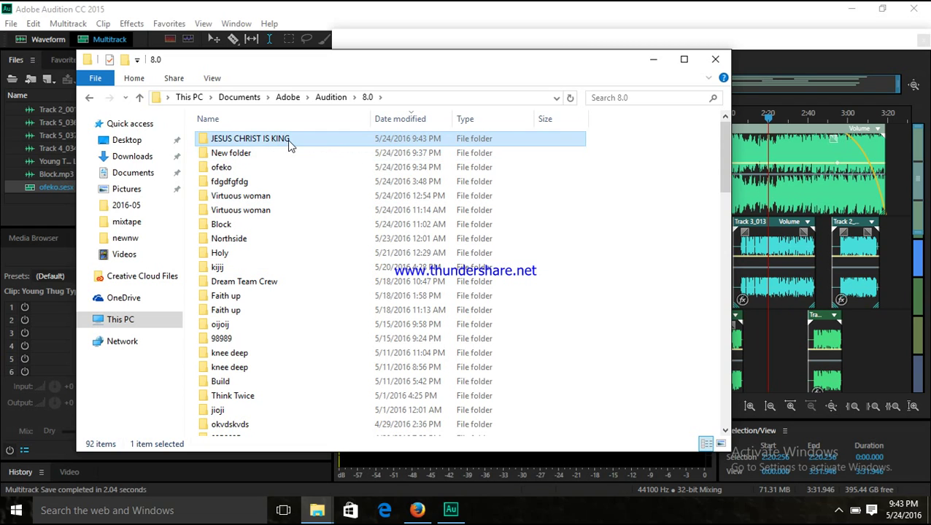
{"action": "left_click", "coordinate": [332, 7]}
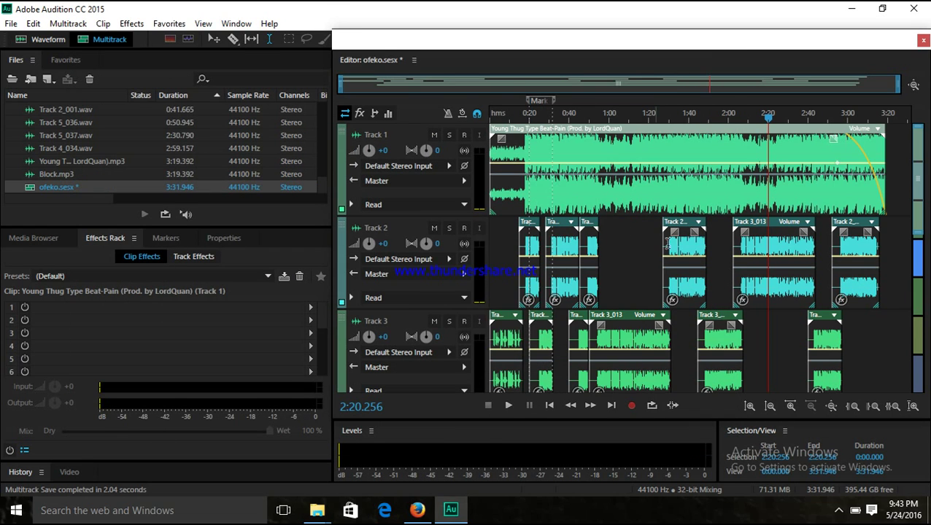
Select every clip in the ofeko.sesx session with Ctrl+A and open the File menu
{"action": "left_click", "coordinate": [623, 260]}
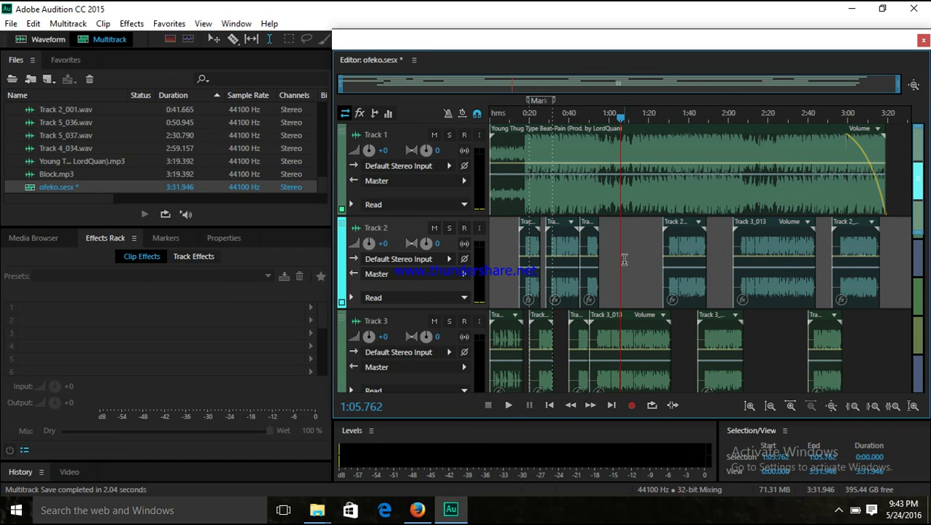
{"action": "key", "text": "ctrl+a"}
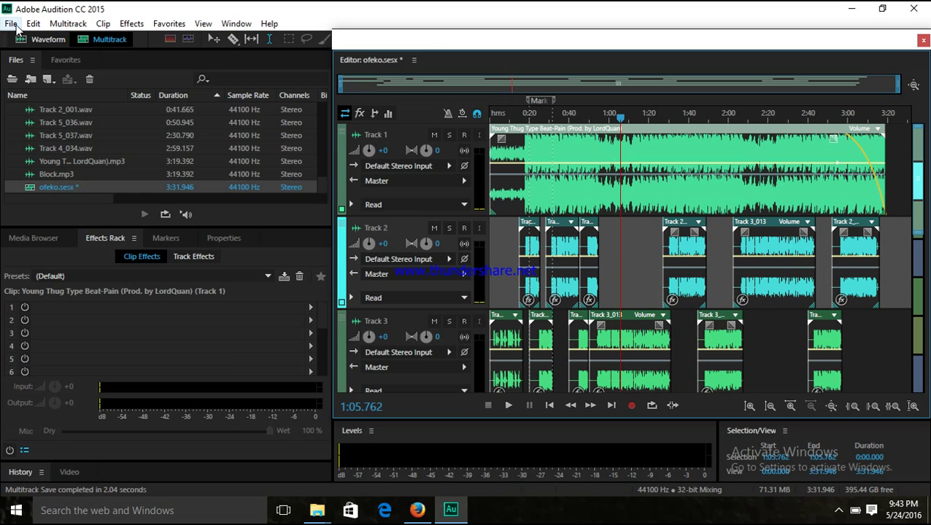
{"action": "left_click", "coordinate": [656, 277]}
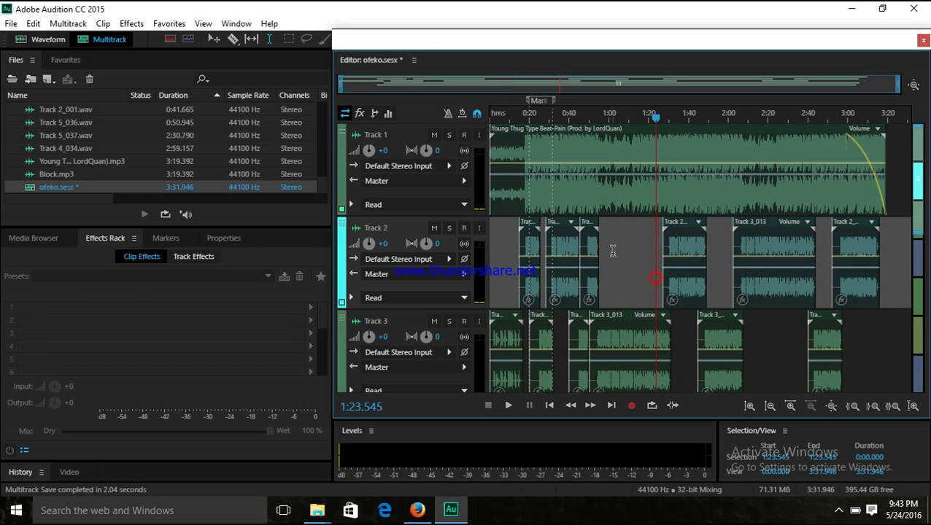
{"action": "left_click_drag", "start_coordinate": [613, 251], "coordinate": [553, 255]}
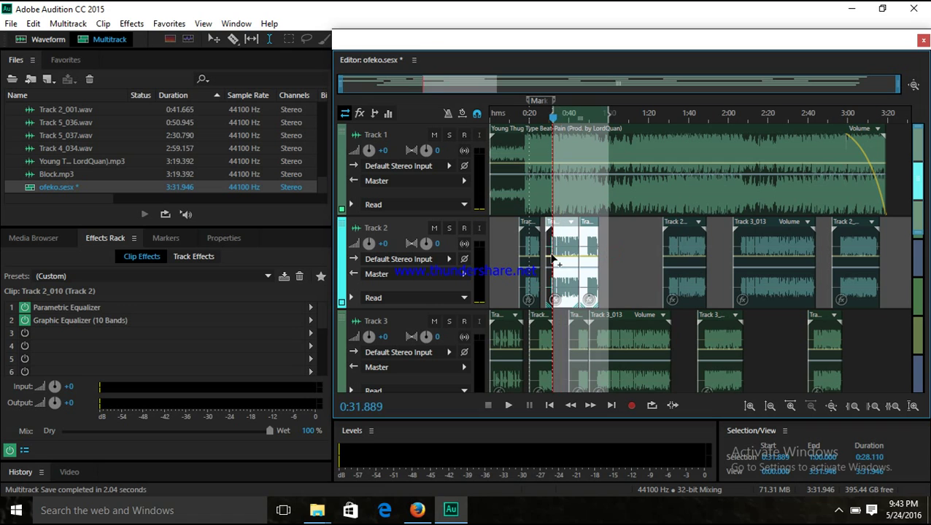
{"action": "left_click", "coordinate": [647, 251]}
{"action": "key", "text": "ctrl+a"}
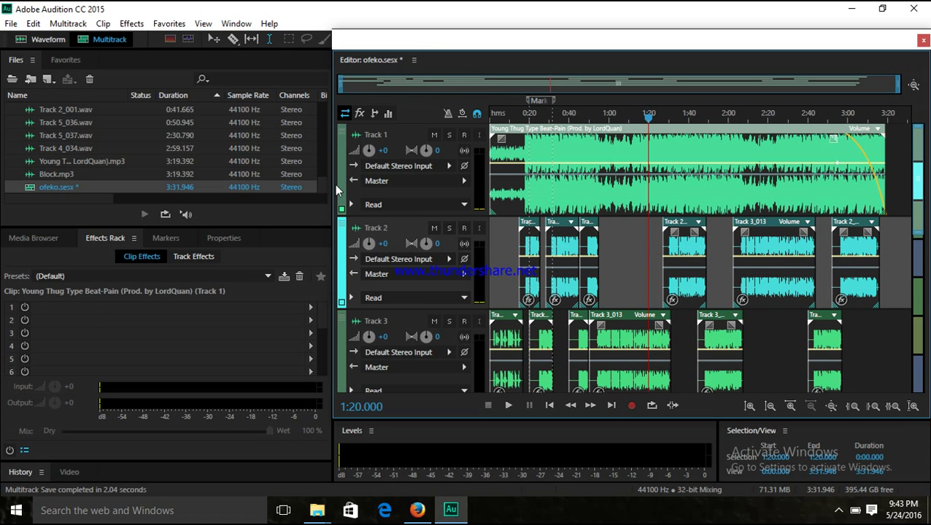
{"action": "left_click", "coordinate": [11, 24]}
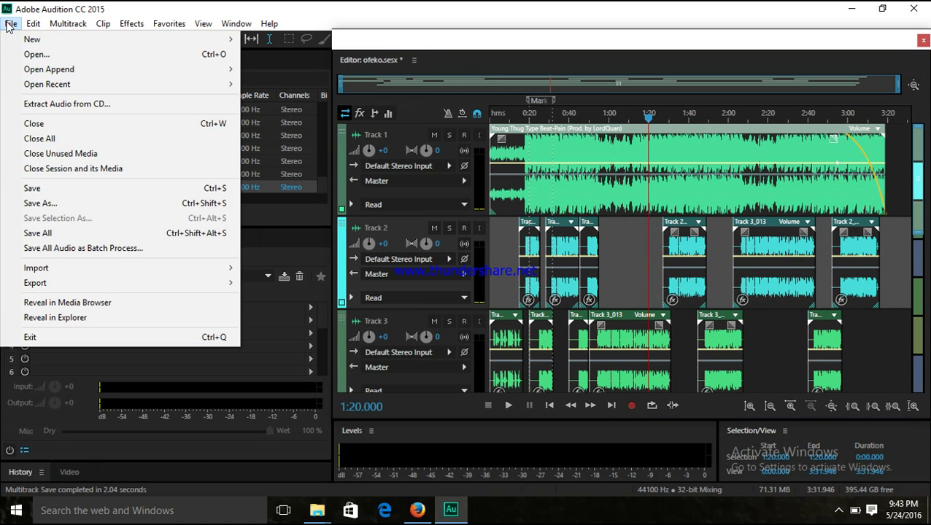
Export the whole session with 'Save copies of associated files' enabled, choosing a new location
{"action": "left_click", "coordinate": [168, 284]}
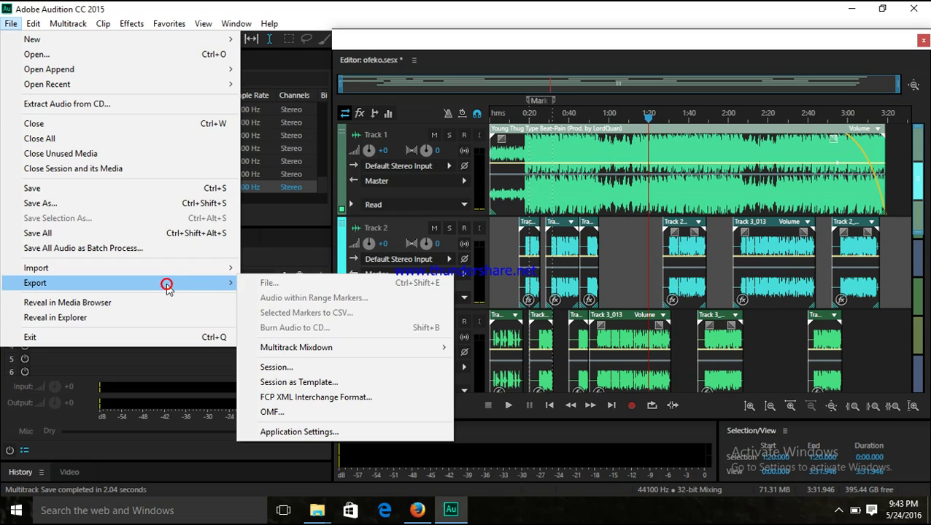
{"action": "mouse_move", "coordinate": [332, 350]}
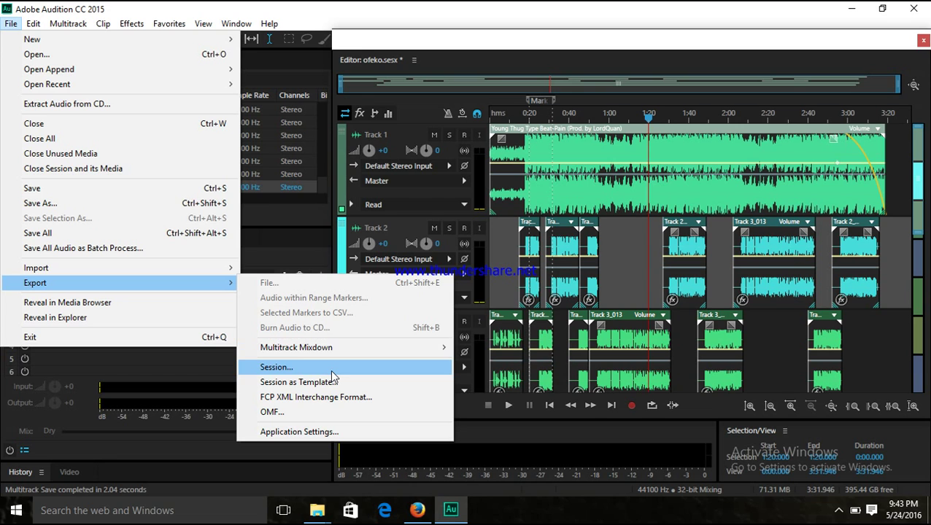
{"action": "left_click", "coordinate": [332, 371]}
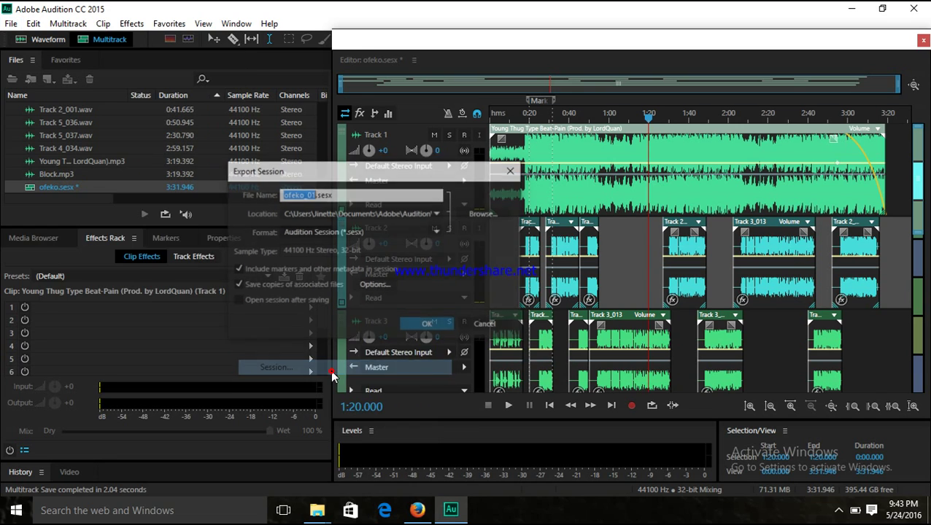
{"action": "left_click", "coordinate": [238, 286]}
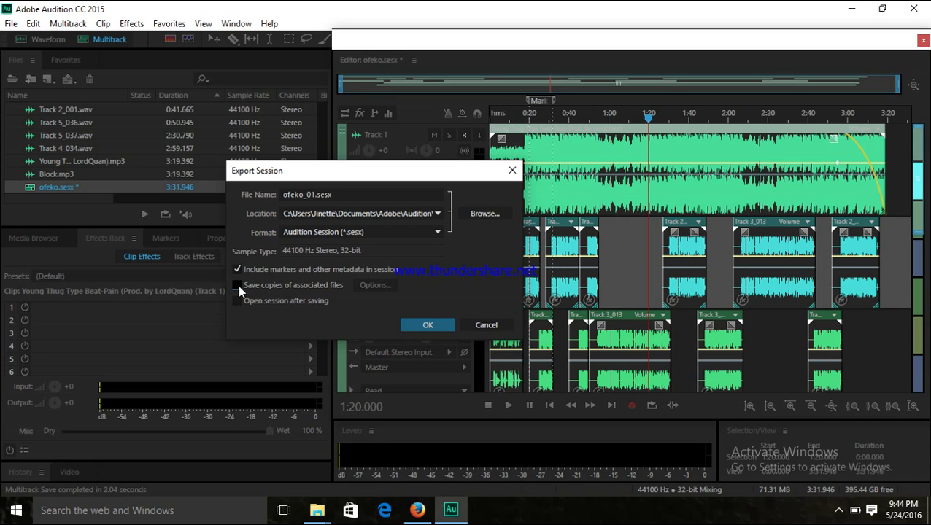
{"action": "left_click", "coordinate": [238, 285]}
{"action": "left_click", "coordinate": [468, 216]}
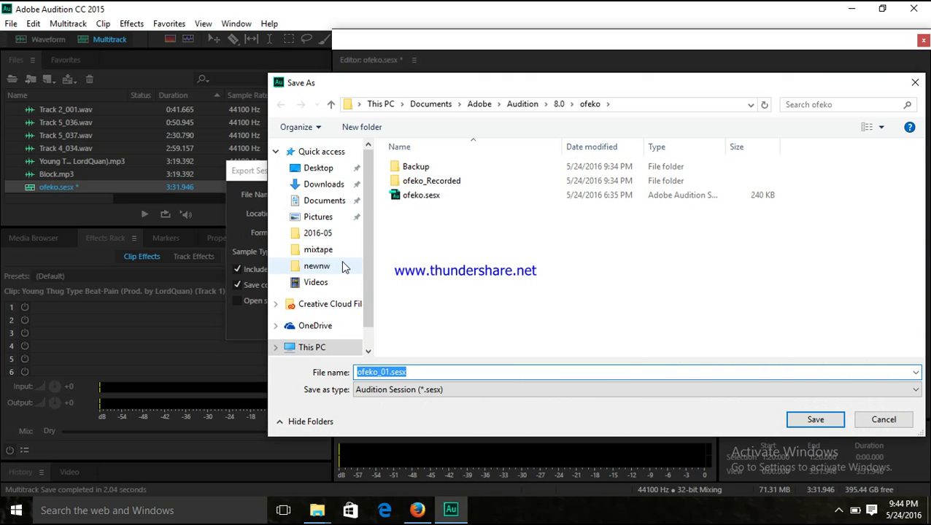
In the Save As dialog, browse to Documents > Adobe > Audition > 8.0 and pick JESUS CHRIST IS KING
{"action": "left_click", "coordinate": [325, 202]}
{"action": "double_click", "coordinate": [423, 167]}
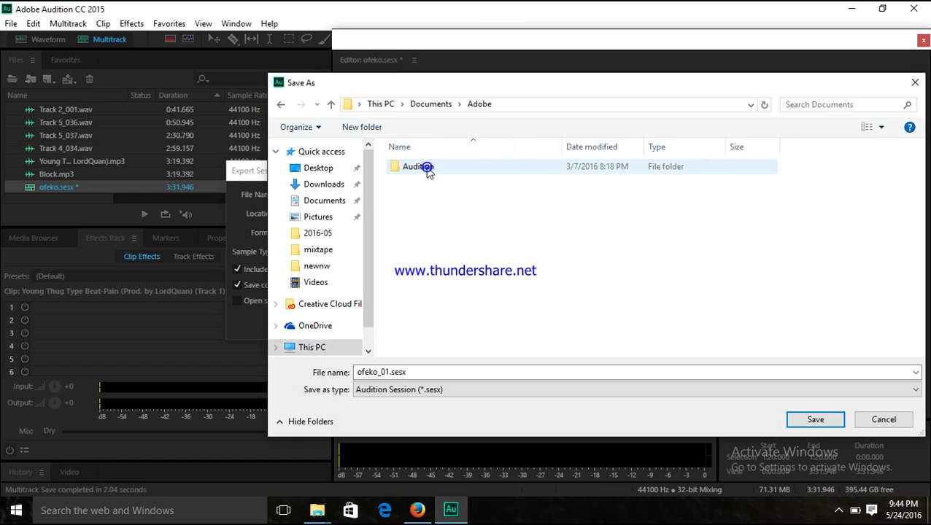
{"action": "double_click", "coordinate": [424, 167]}
{"action": "double_click", "coordinate": [427, 168]}
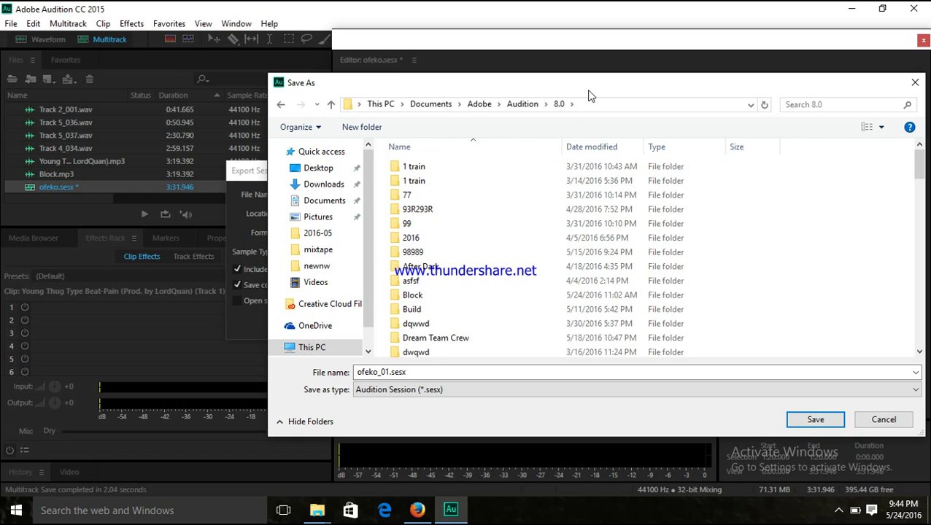
{"action": "left_click_drag", "start_coordinate": [588, 89], "coordinate": [492, 86]}
{"action": "left_click_drag", "start_coordinate": [823, 167], "coordinate": [823, 222]}
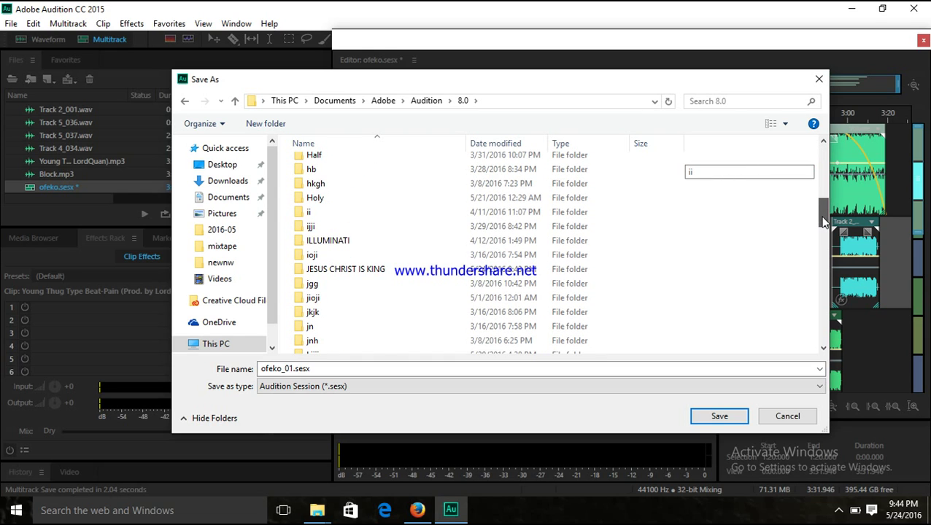
{"action": "left_click", "coordinate": [369, 273]}
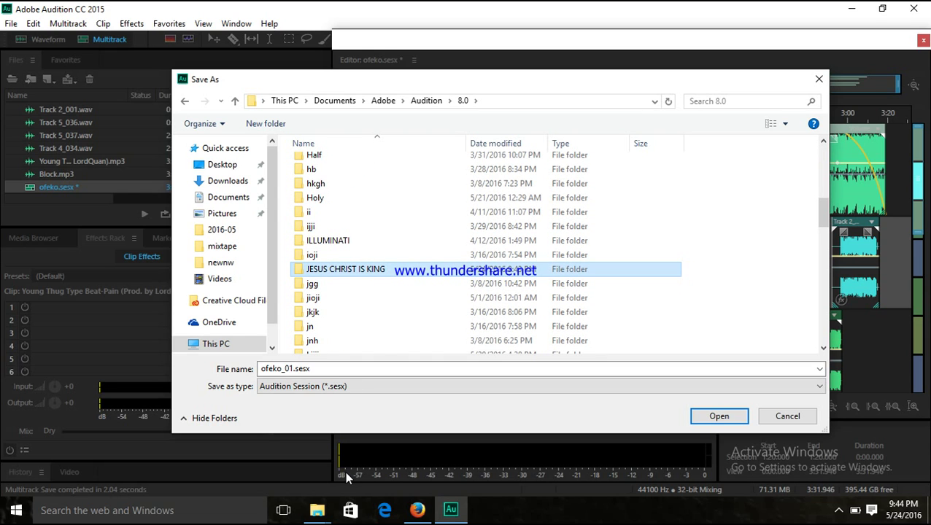
Confirm in File Explorer that the JESUS CHRIST IS KING folder is empty
{"action": "left_click", "coordinate": [316, 510]}
{"action": "left_click", "coordinate": [281, 423]}
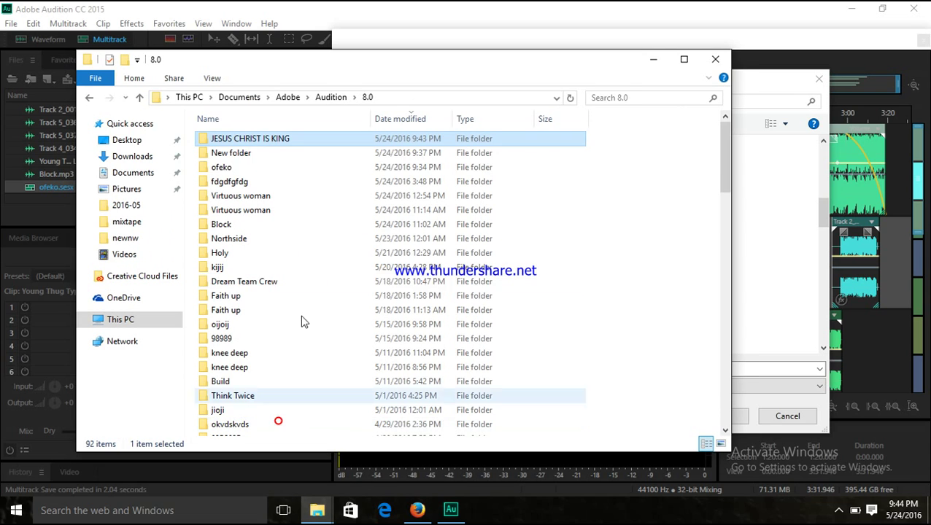
{"action": "left_click", "coordinate": [297, 140]}
{"action": "double_click", "coordinate": [298, 139]}
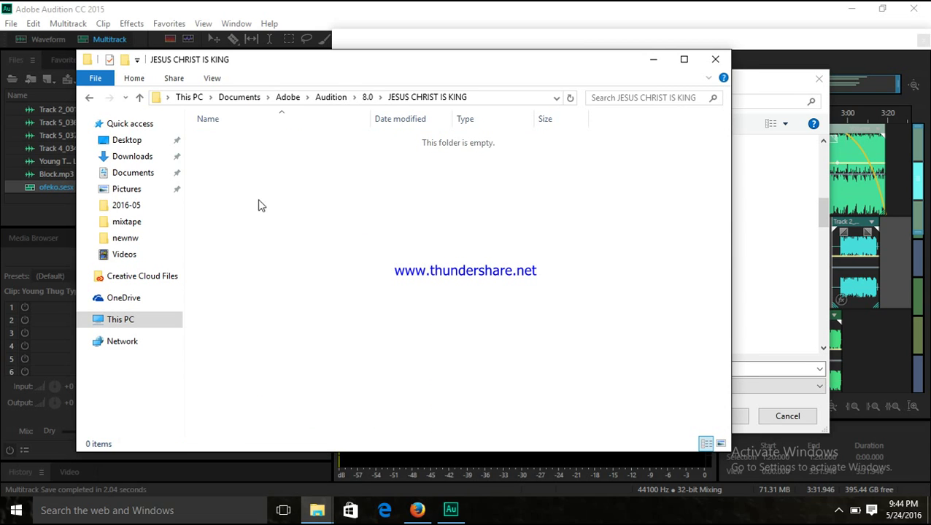
{"action": "left_click", "coordinate": [653, 59]}
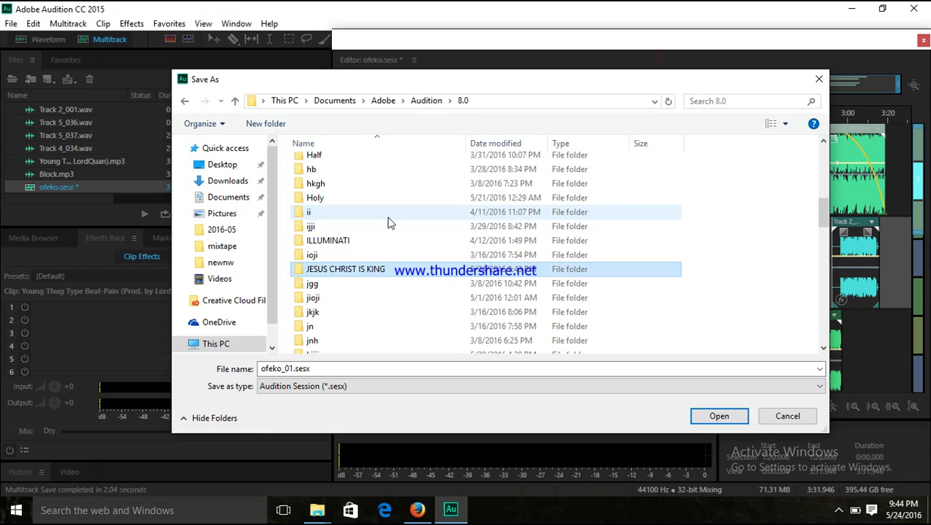
Export the session as 12345.sesx into the JESUS CHRIST IS KING folder
{"action": "double_click", "coordinate": [353, 270]}
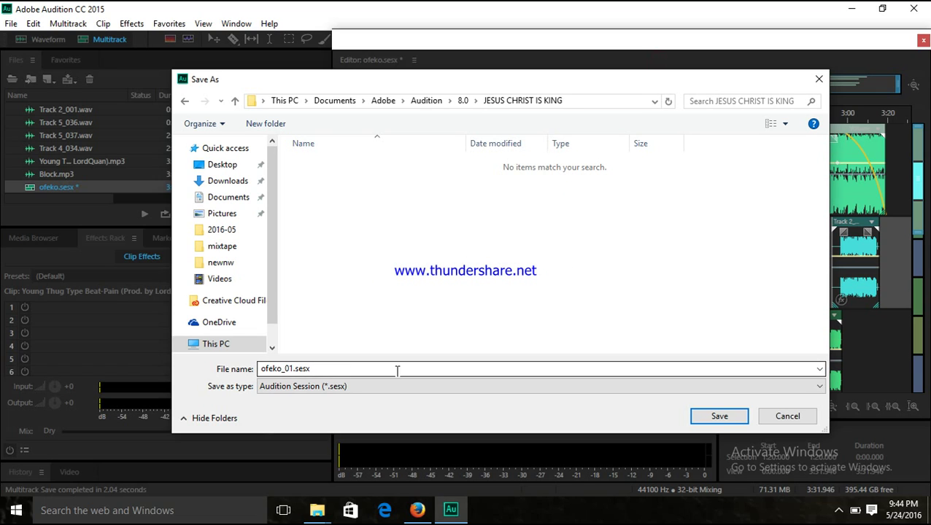
{"action": "double_click", "coordinate": [292, 368]}
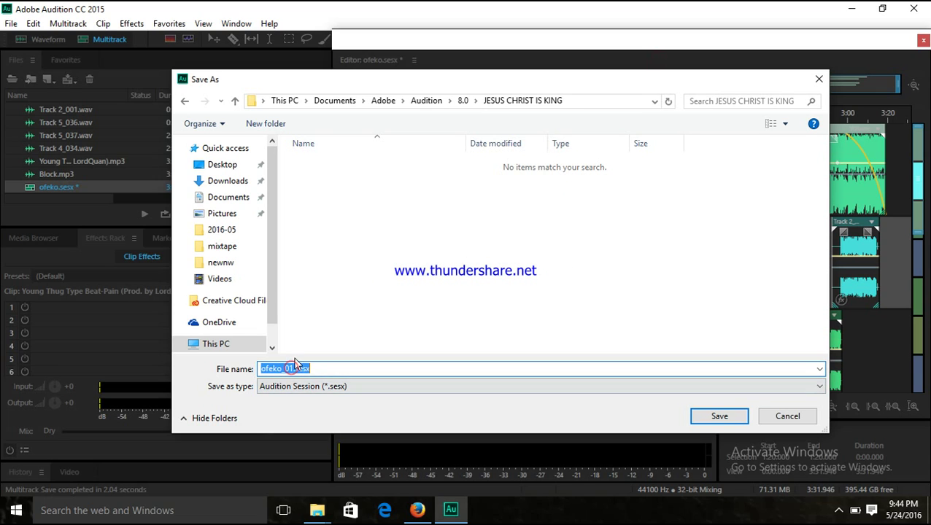
{"action": "left_click", "coordinate": [290, 368]}
{"action": "key", "text": "BackSpace"}
{"action": "key", "text": "BackSpace"}
{"action": "key", "text": "BackSpace"}
{"action": "key", "text": "BackSpace"}
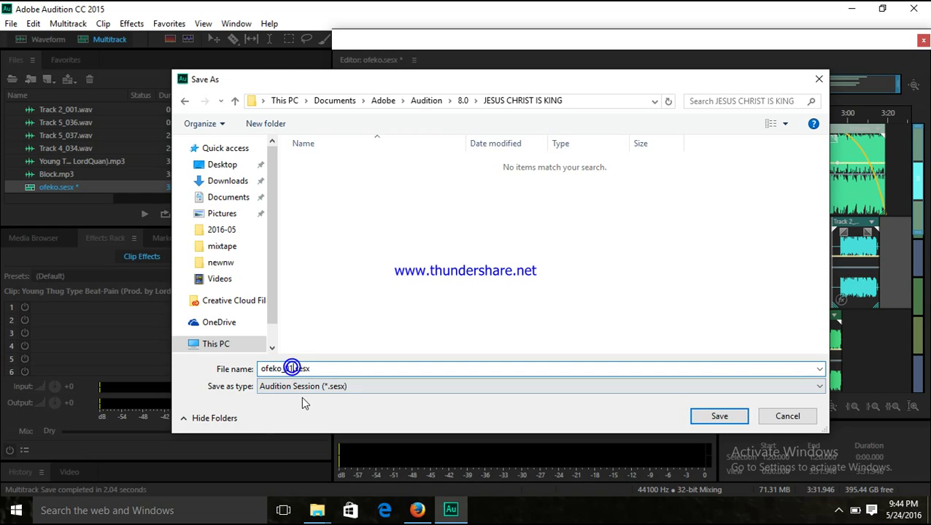
{"action": "key", "text": "BackSpace"}
{"action": "key", "text": "BackSpace"}
{"action": "key", "text": "BackSpace"}
{"action": "key", "text": "BackSpace"}
{"action": "type", "text": "12345"}
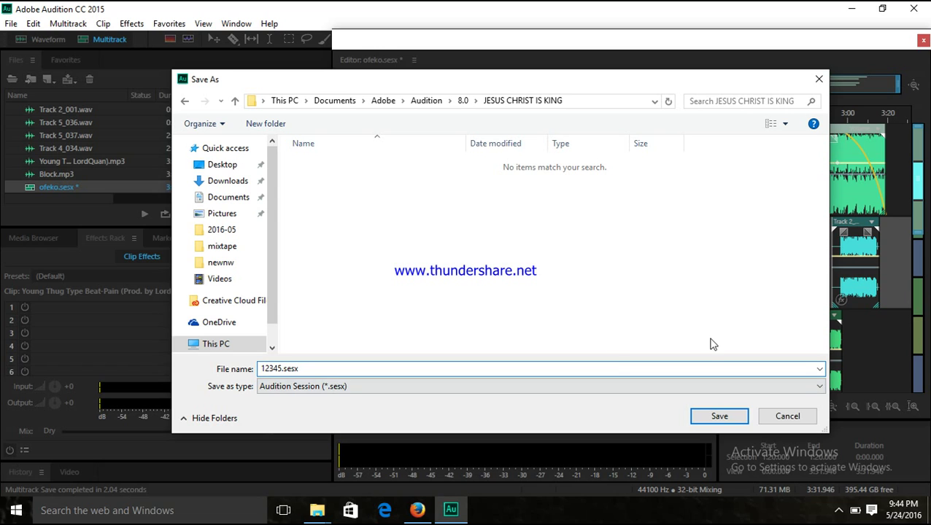
{"action": "left_click", "coordinate": [739, 419]}
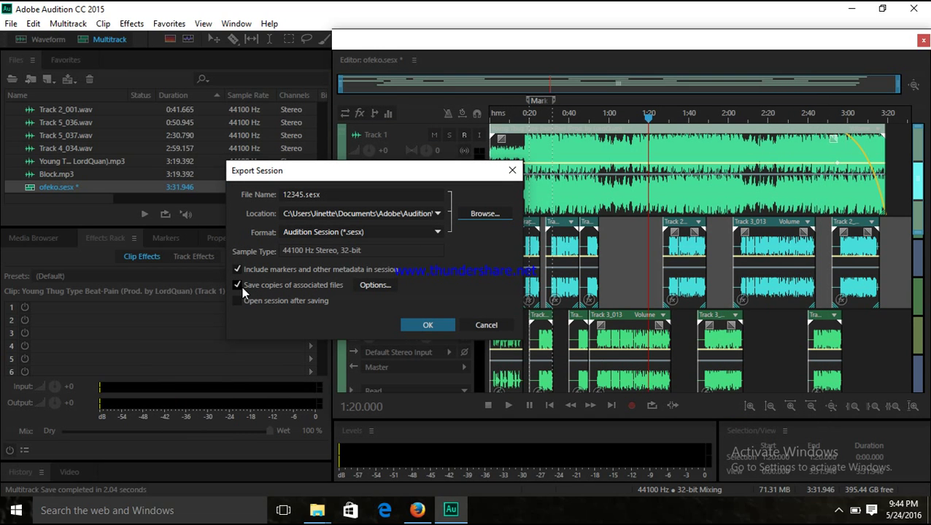
{"action": "left_click", "coordinate": [421, 321]}
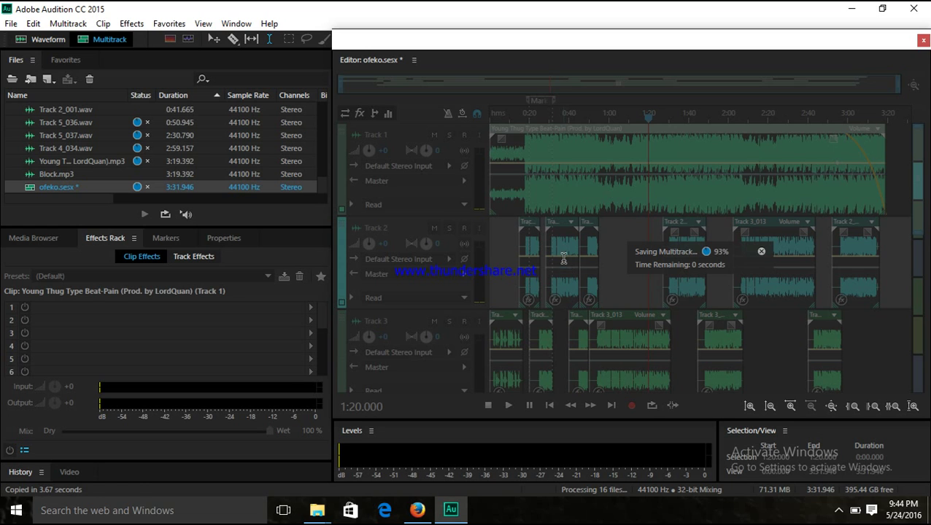
Verify 12345.sesx is in the folder, then quit Audition without saving changes
{"action": "mouse_move", "coordinate": [318, 507]}
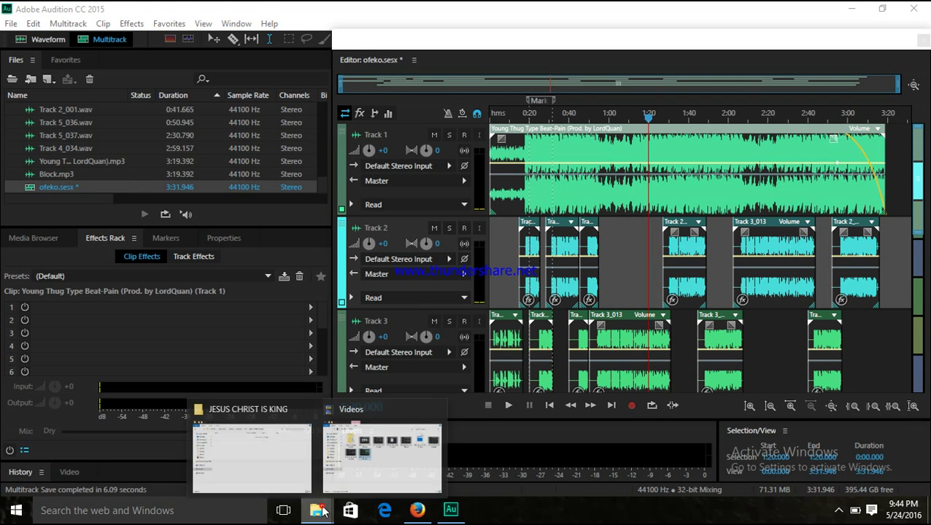
{"action": "left_click", "coordinate": [302, 449]}
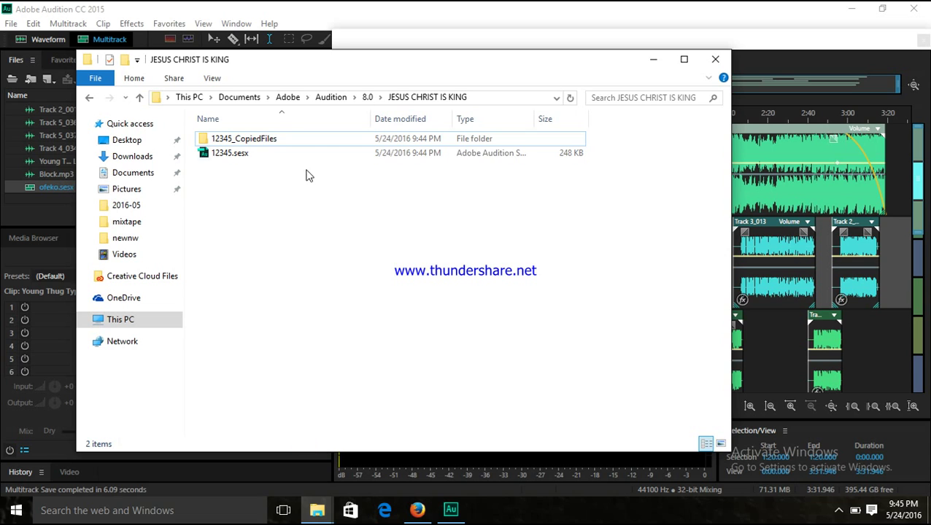
{"action": "left_click", "coordinate": [259, 156]}
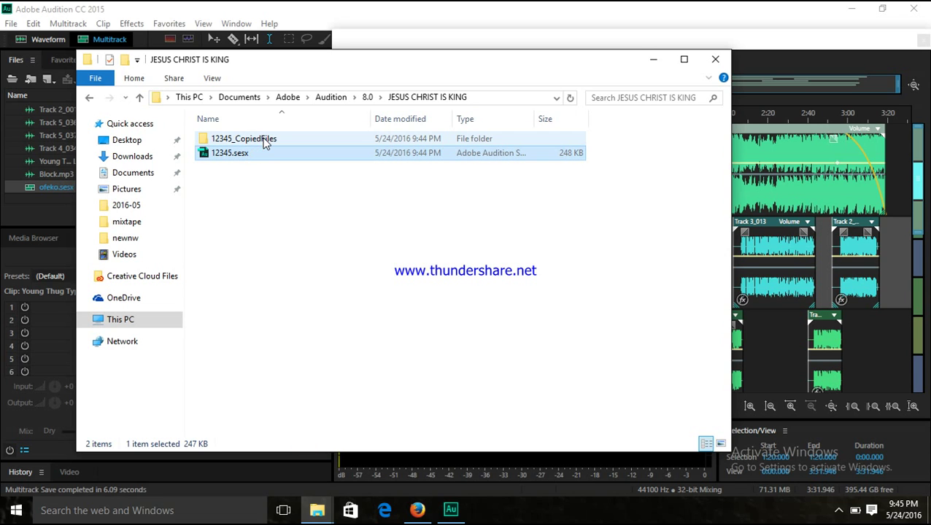
{"action": "left_click", "coordinate": [920, 14]}
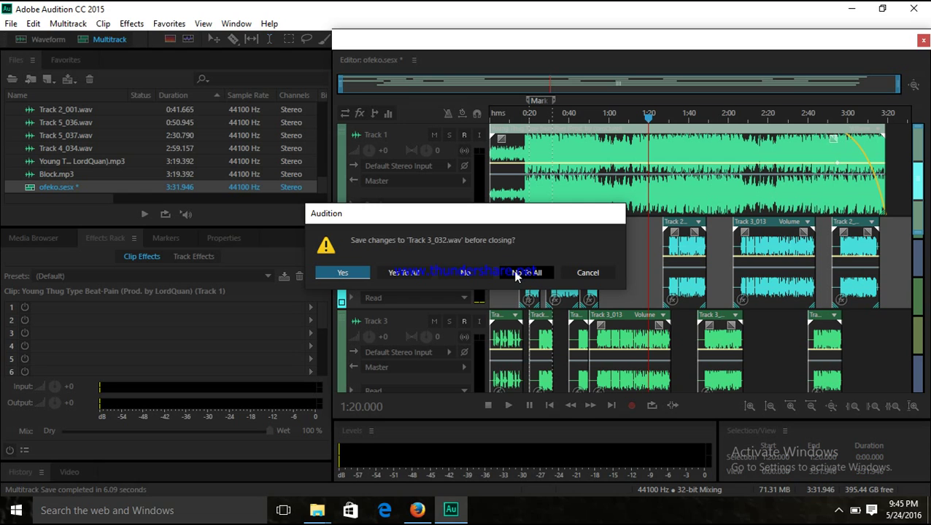
{"action": "left_click", "coordinate": [514, 271]}
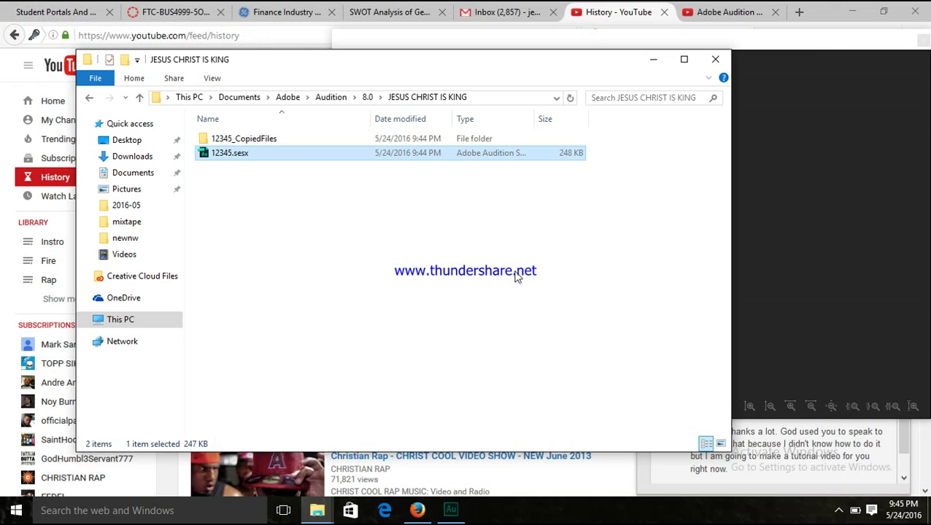
Open 12345.sesx from the JESUS CHRIST IS KING folder, letting Audition restart to load it
{"action": "double_click", "coordinate": [274, 154]}
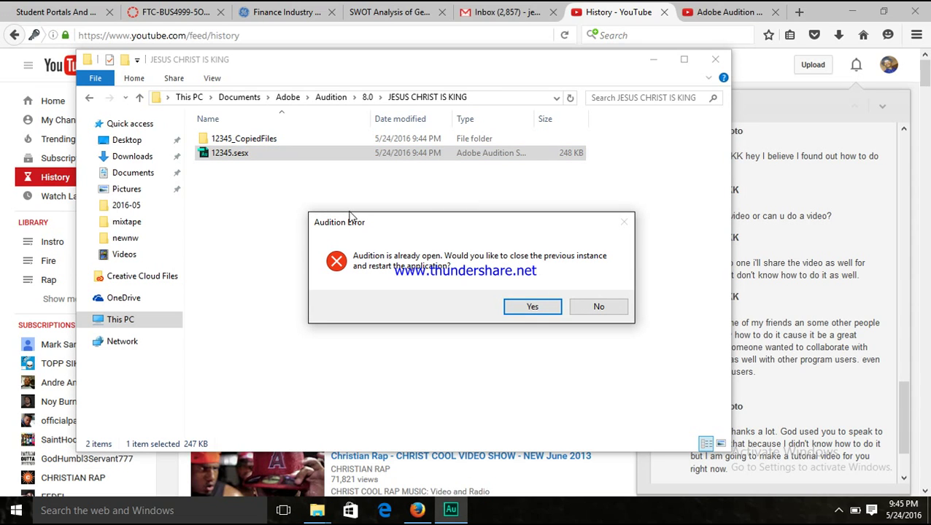
{"action": "left_click", "coordinate": [533, 308]}
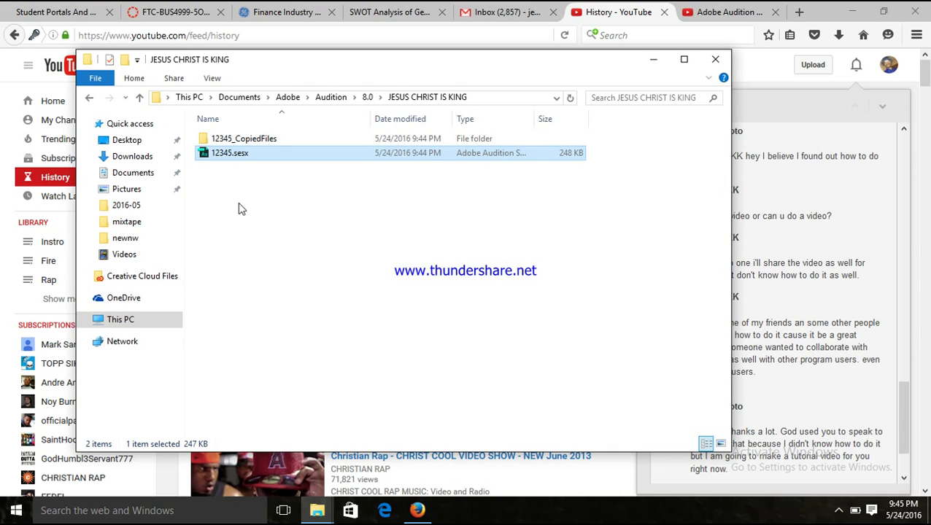
{"action": "double_click", "coordinate": [257, 154]}
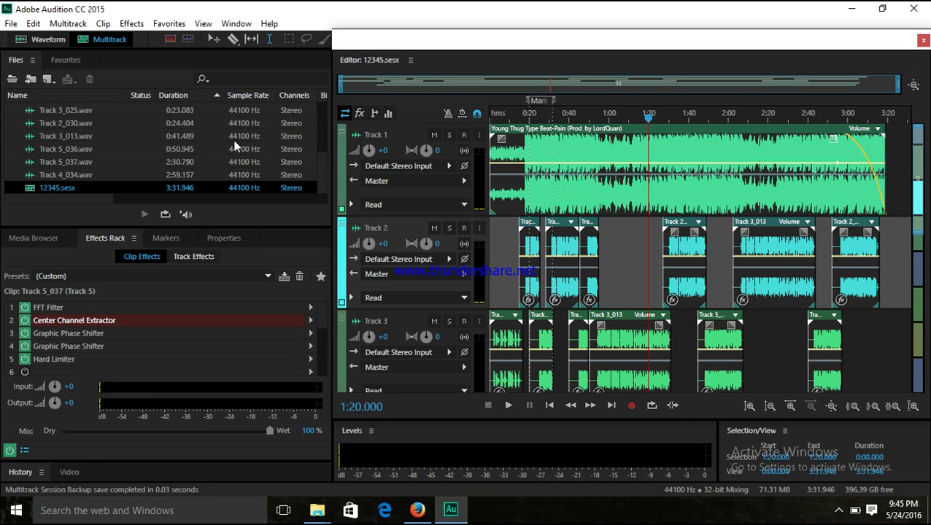
Let 12345.sesx finish loading and check the beat and effected clips on Tracks 1 to 4
{"action": "mouse_move", "coordinate": [915, 187]}
{"action": "left_mouse_down"}
{"action": "mouse_move", "coordinate": [917, 272]}
{"action": "mouse_move", "coordinate": [917, 182]}
{"action": "left_mouse_up"}
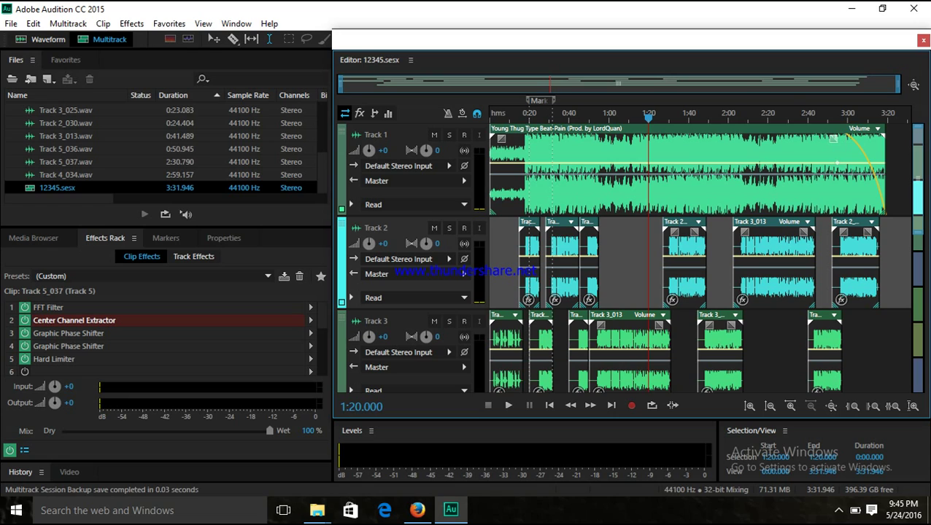